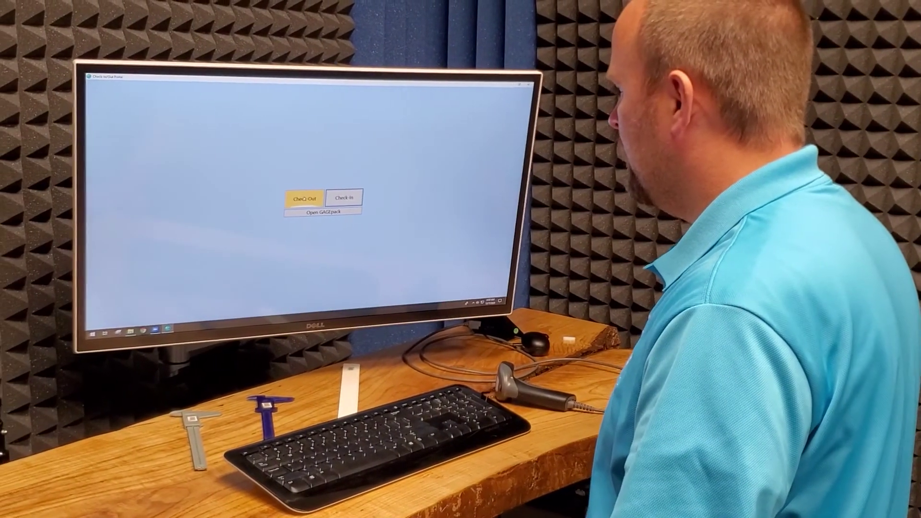
# Step: Start a check-out and add gages C-08001 and C-06001 to the list
pyautogui.click(303, 198)
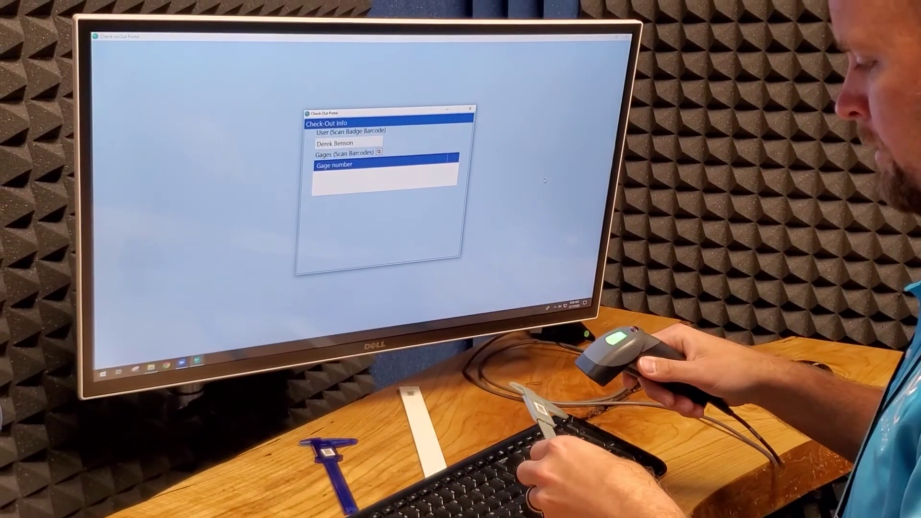
pyautogui.write('C-08001')
pyautogui.press('Return')
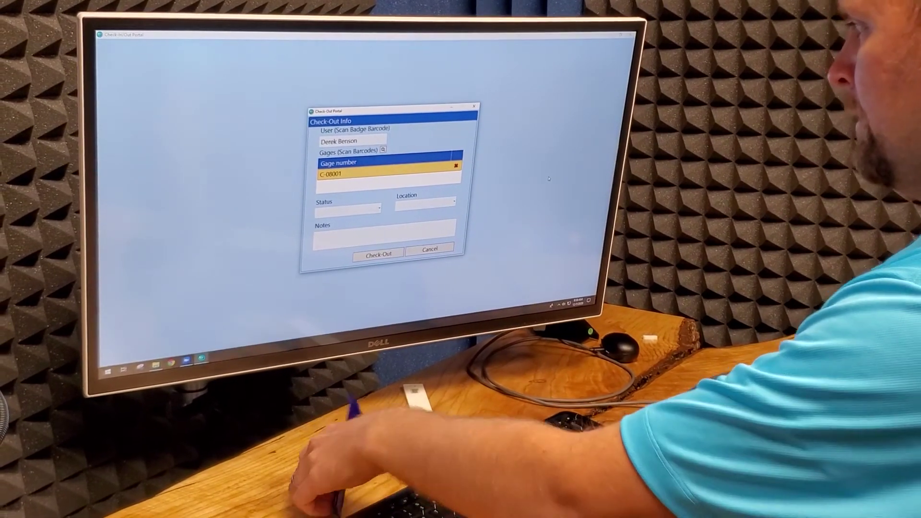
pyautogui.write('C-06001')
pyautogui.press('Return')
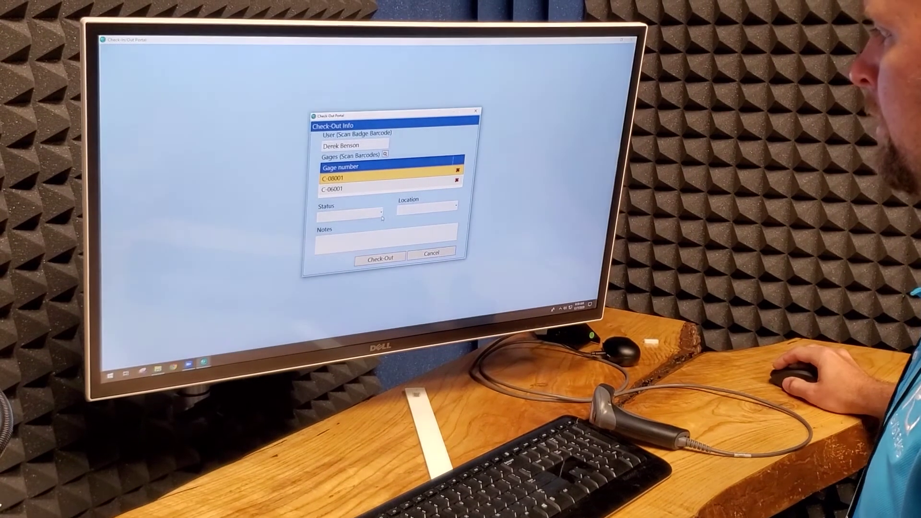
# Step: Check both gages out with status In-Use at location Line 2
pyautogui.click(382, 217)
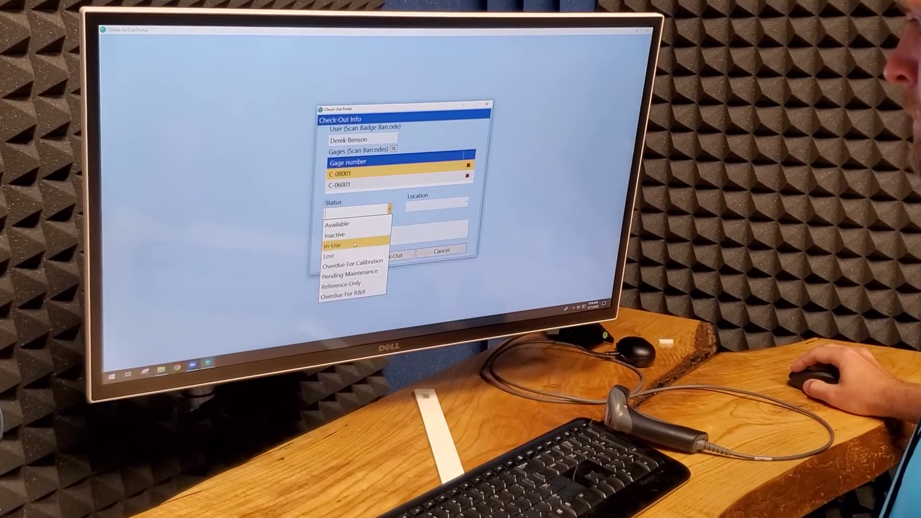
pyautogui.click(354, 245)
pyautogui.click(465, 202)
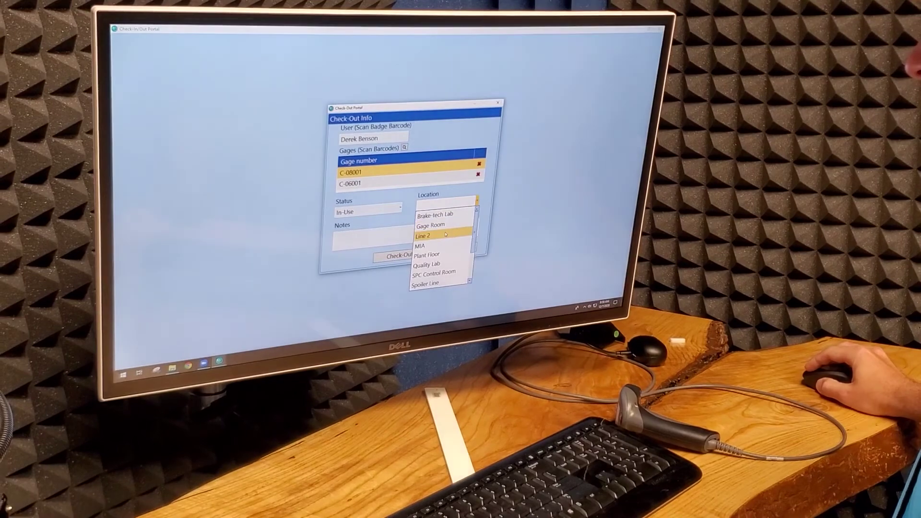
pyautogui.click(423, 236)
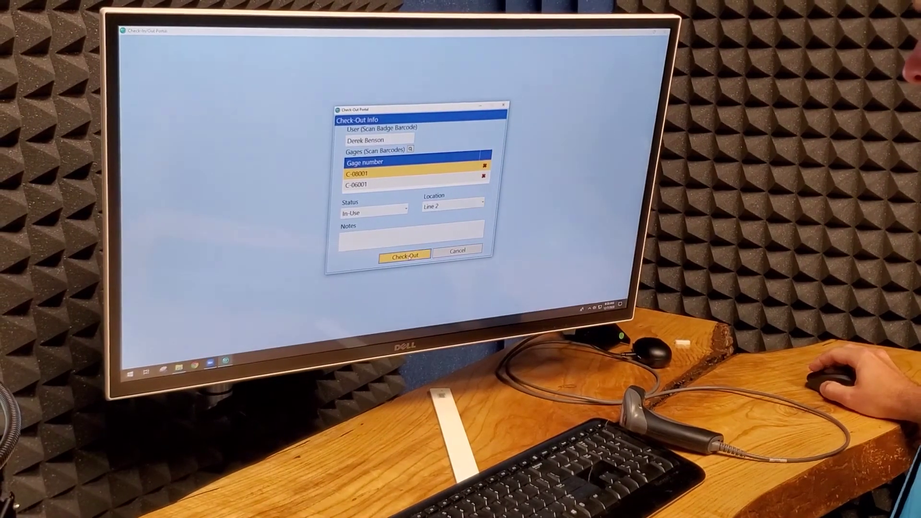
pyautogui.click(409, 257)
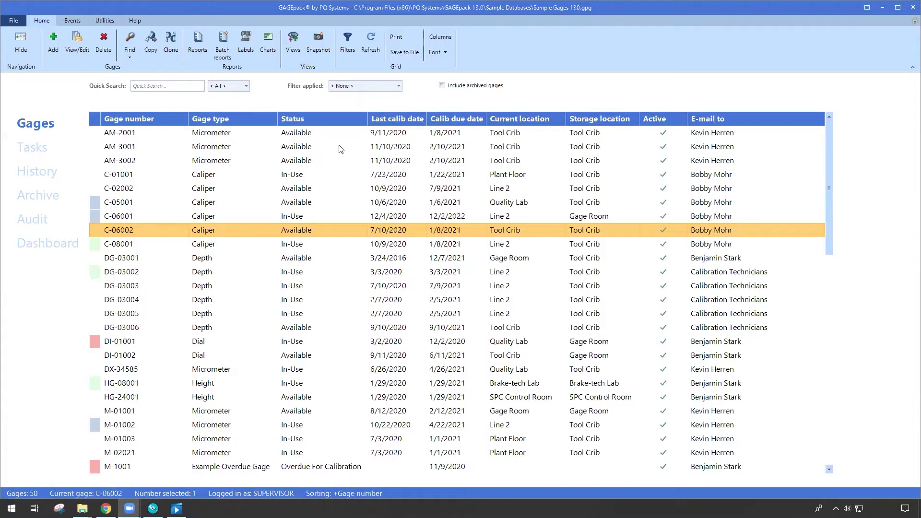
pyautogui.click(212, 146)
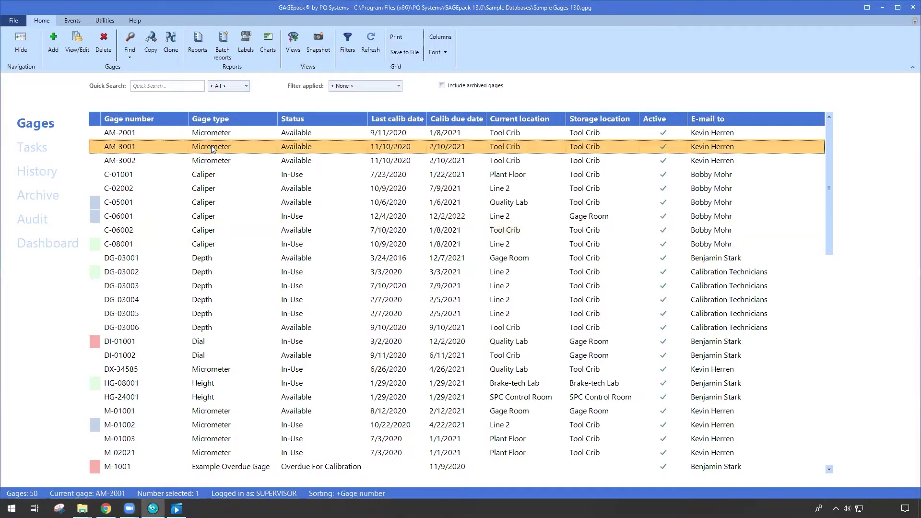
pyautogui.click(69, 20)
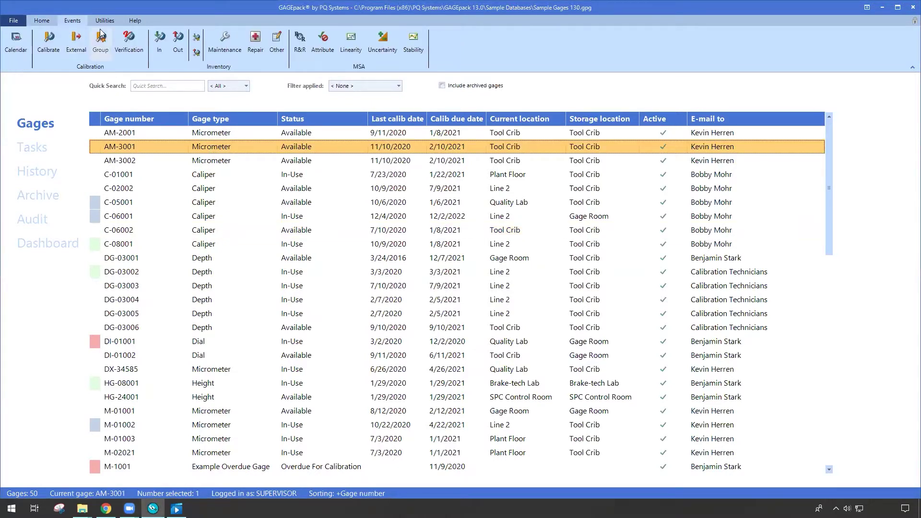
pyautogui.click(181, 42)
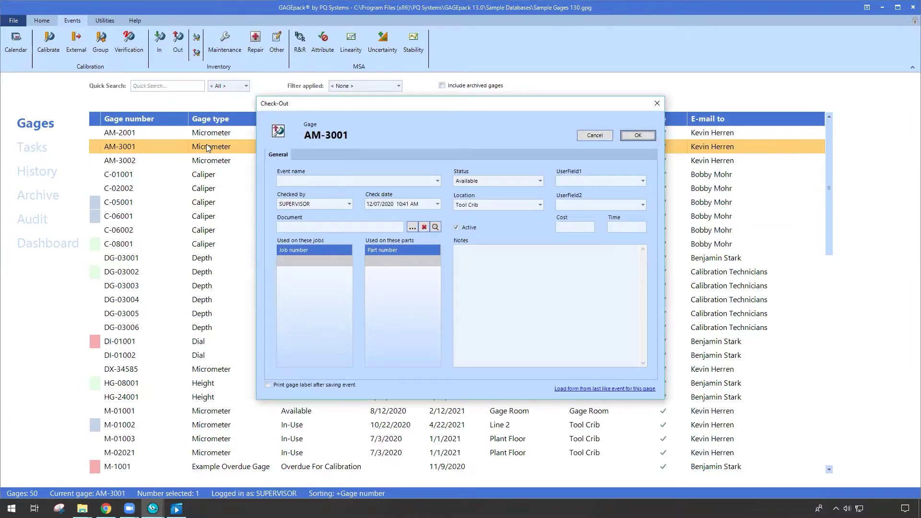
pyautogui.click(541, 181)
pyautogui.click(493, 212)
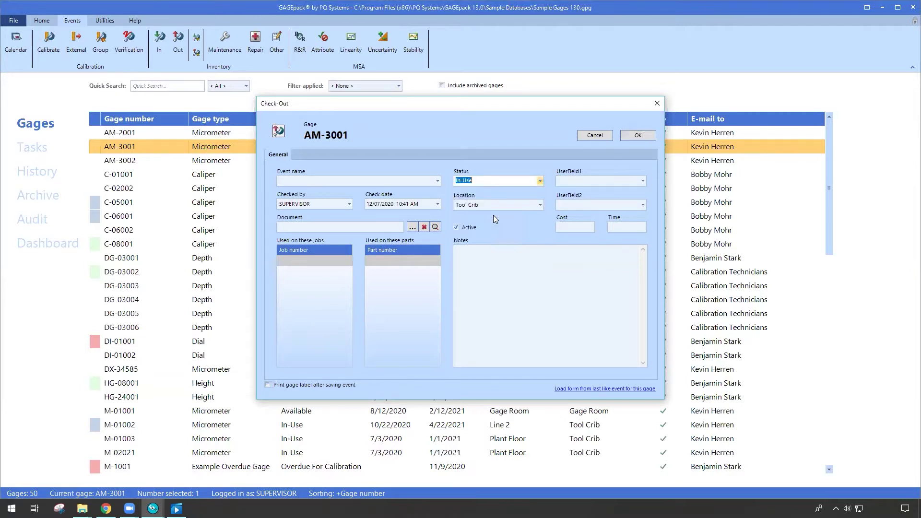
pyautogui.click(542, 205)
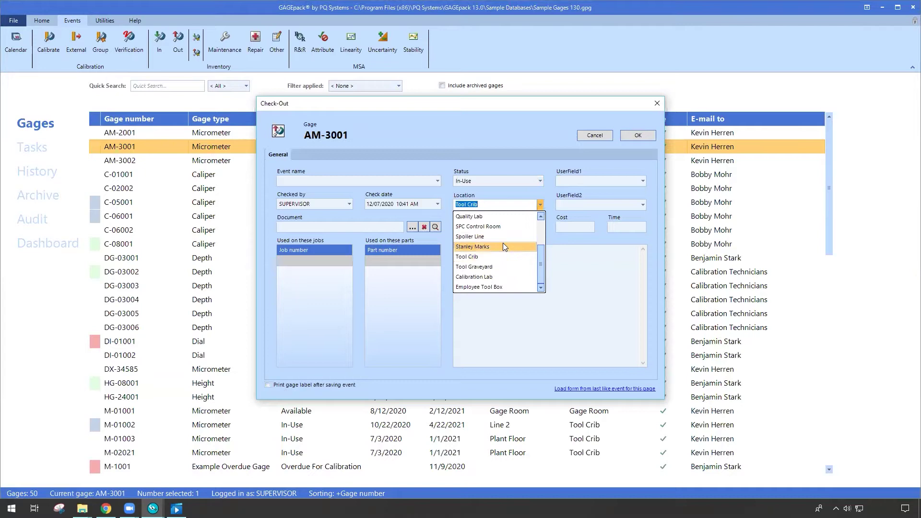
pyautogui.click(473, 237)
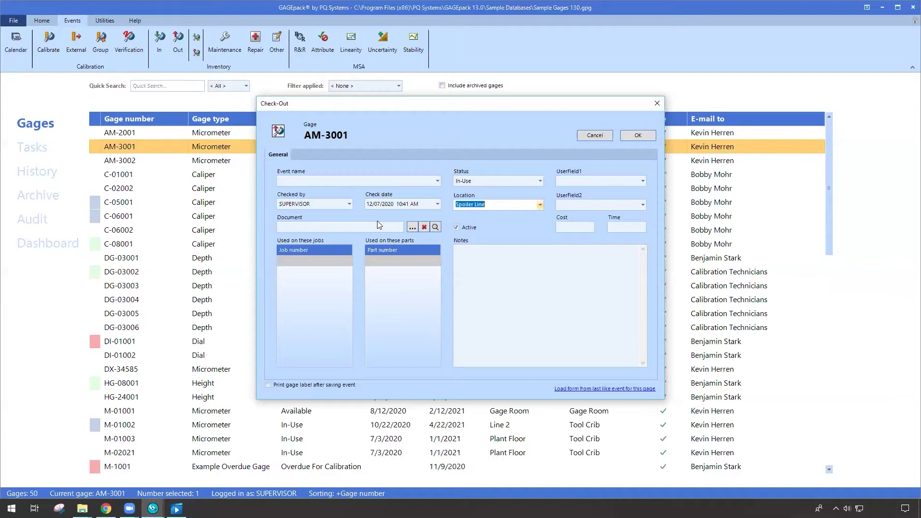
pyautogui.click(596, 134)
pyautogui.click(451, 286)
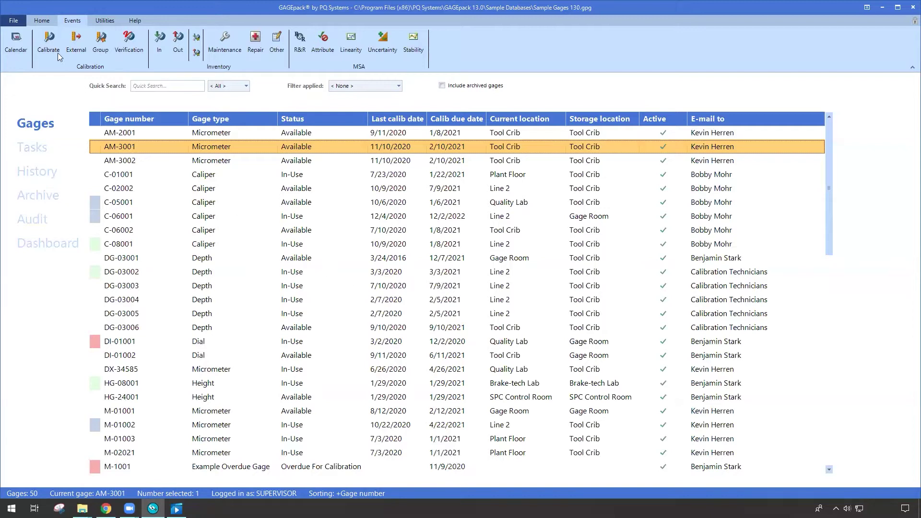
pyautogui.click(281, 179)
pyautogui.click(279, 227)
pyautogui.click(287, 303)
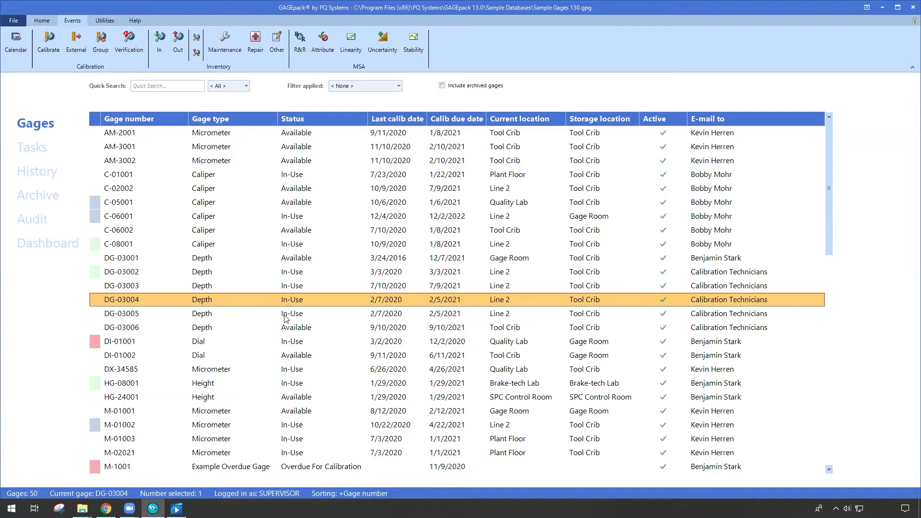
pyautogui.click(297, 192)
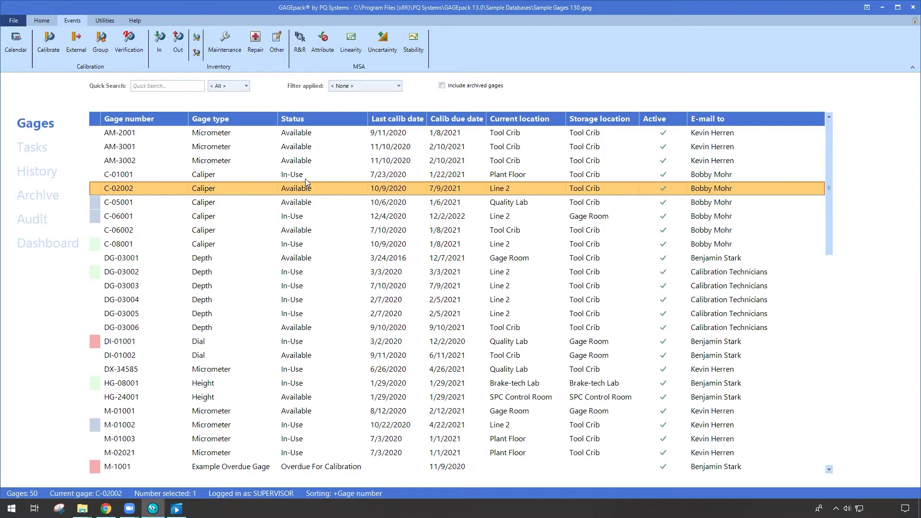
pyautogui.click(306, 179)
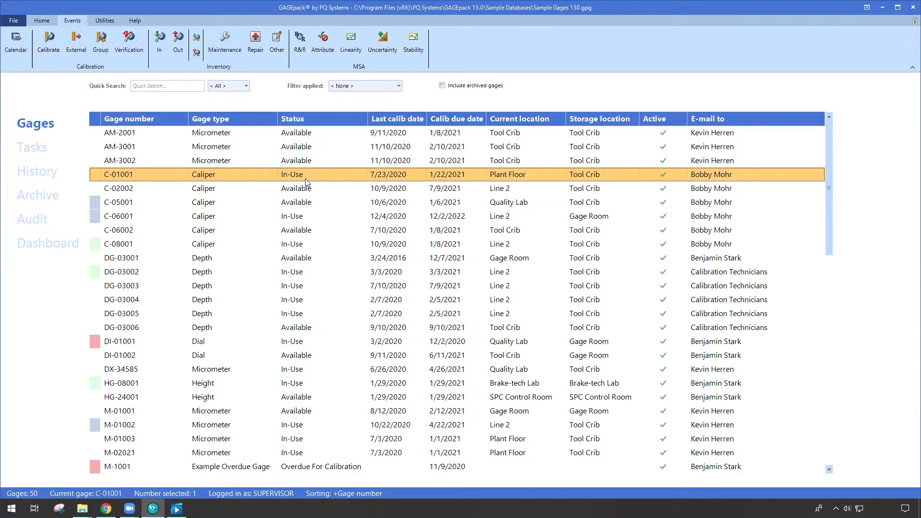
pyautogui.rightClick(306, 179)
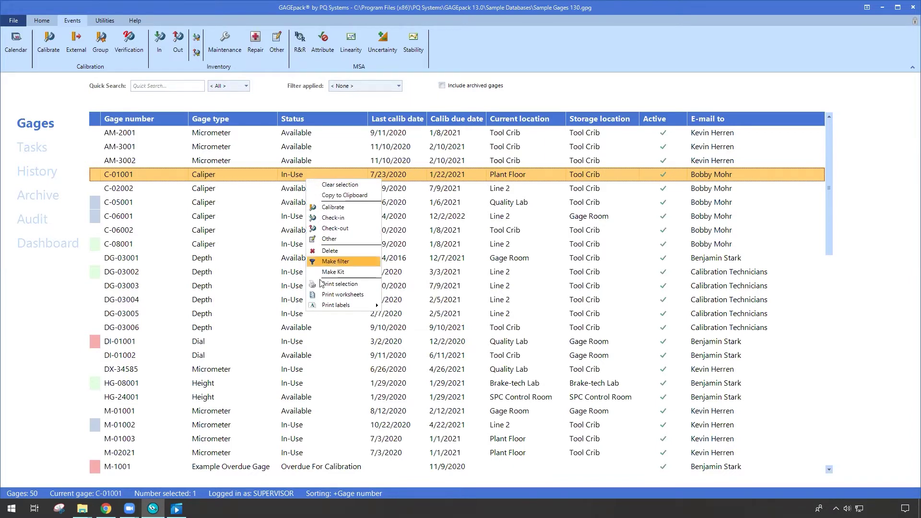
pyautogui.moveTo(334, 313)
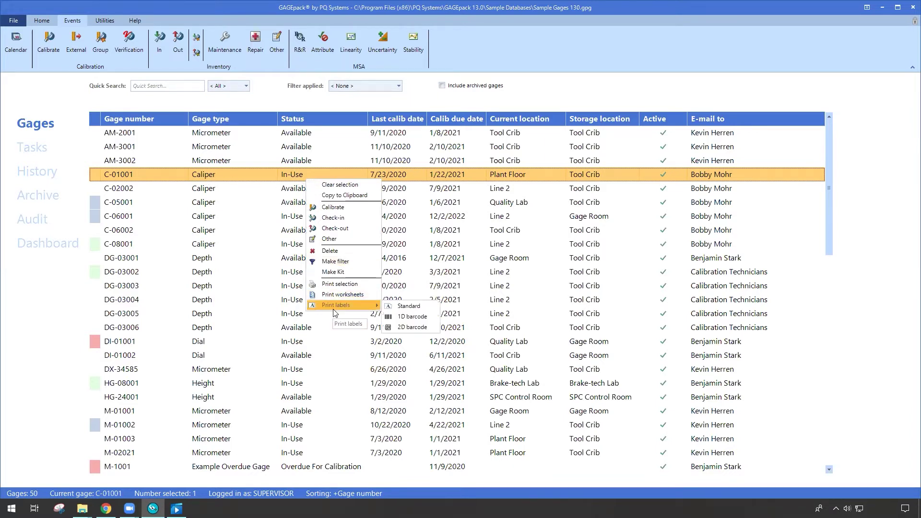
pyautogui.click(406, 315)
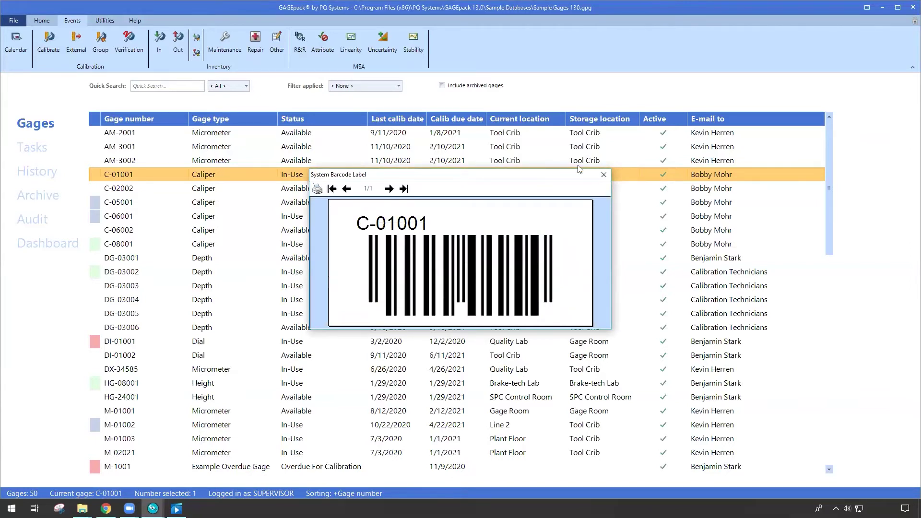
pyautogui.click(603, 174)
pyautogui.click(292, 208)
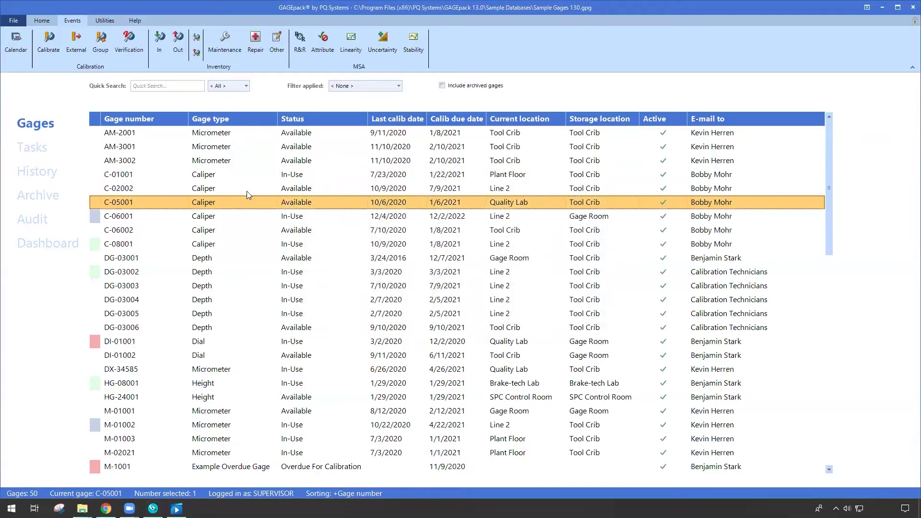
# Step: Open GAGEpack Settings and show the Users list under Global collections
pyautogui.click(166, 165)
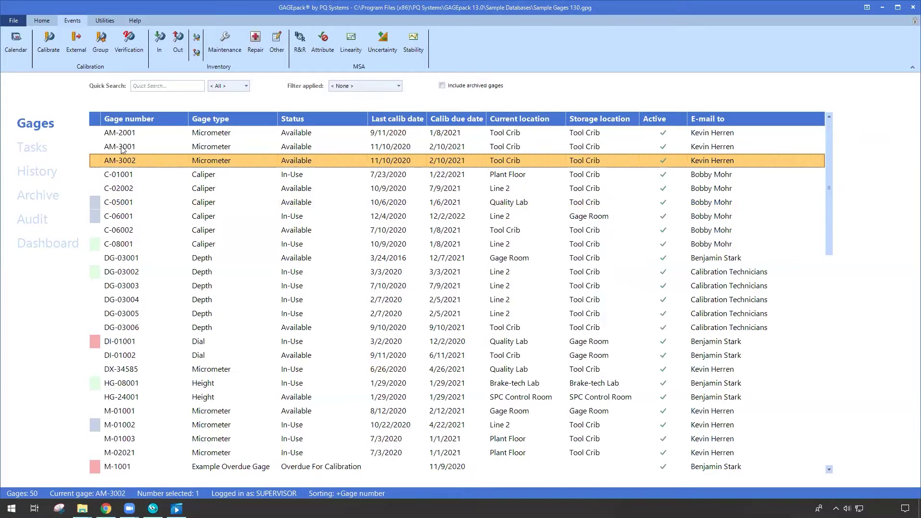
pyautogui.click(11, 22)
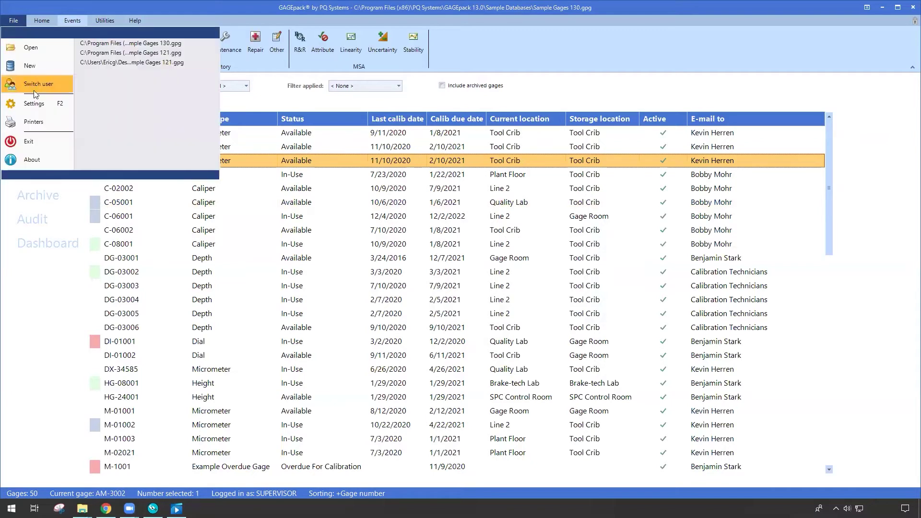
pyautogui.click(41, 102)
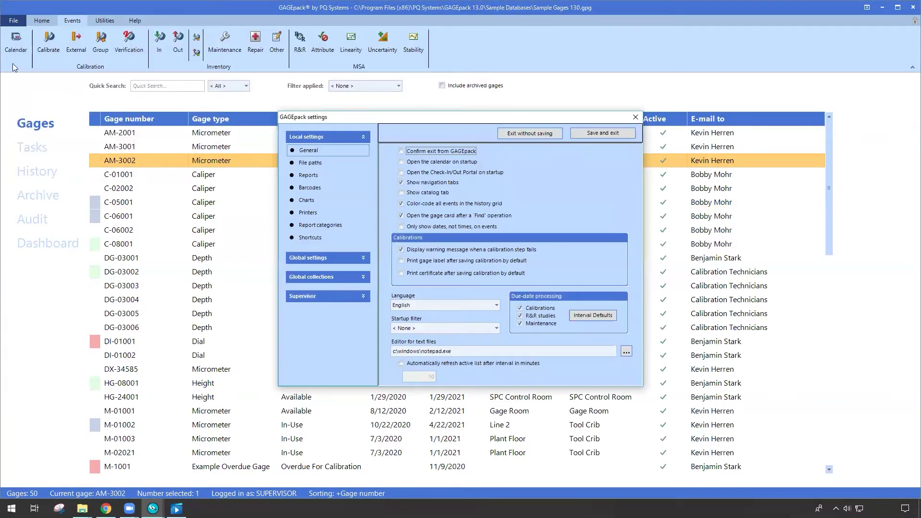
pyautogui.click(341, 275)
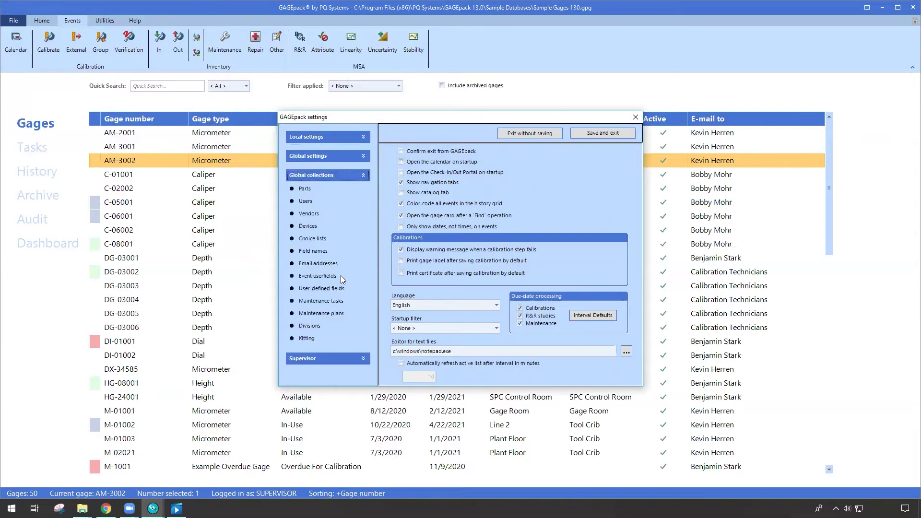
pyautogui.click(316, 201)
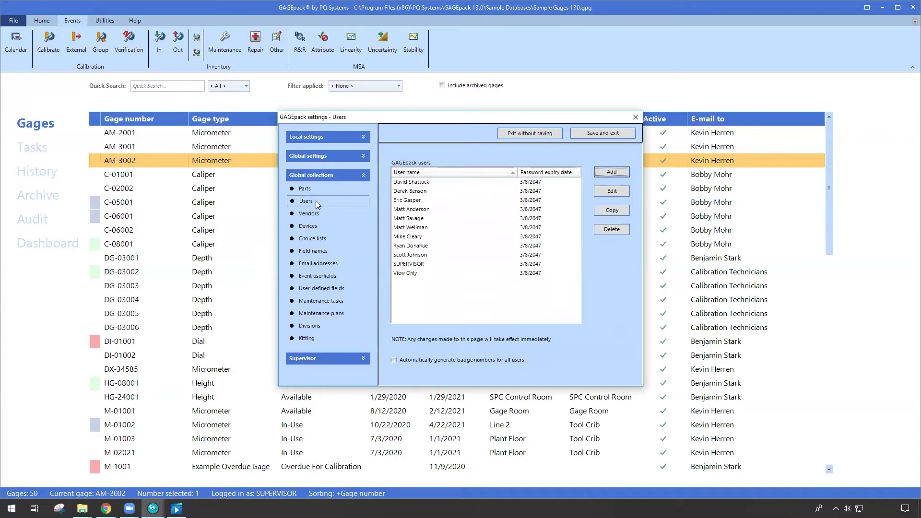
pyautogui.click(451, 192)
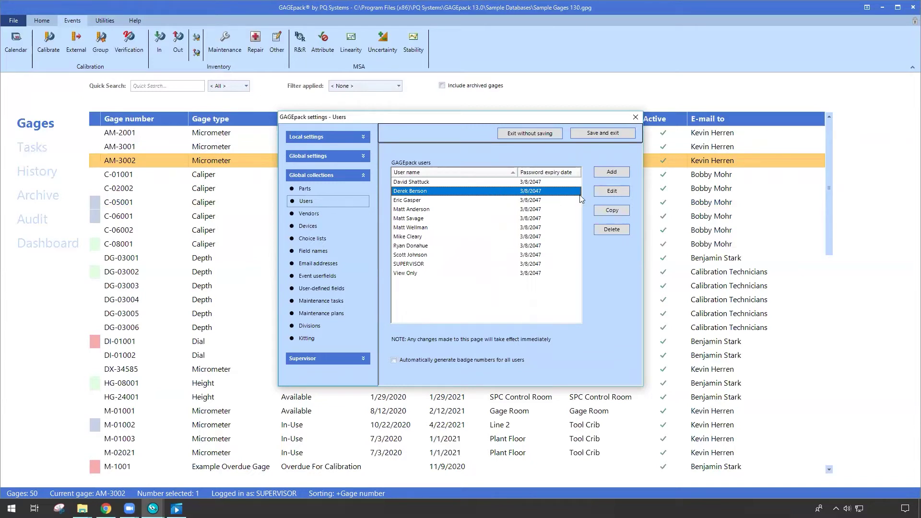
pyautogui.click(603, 191)
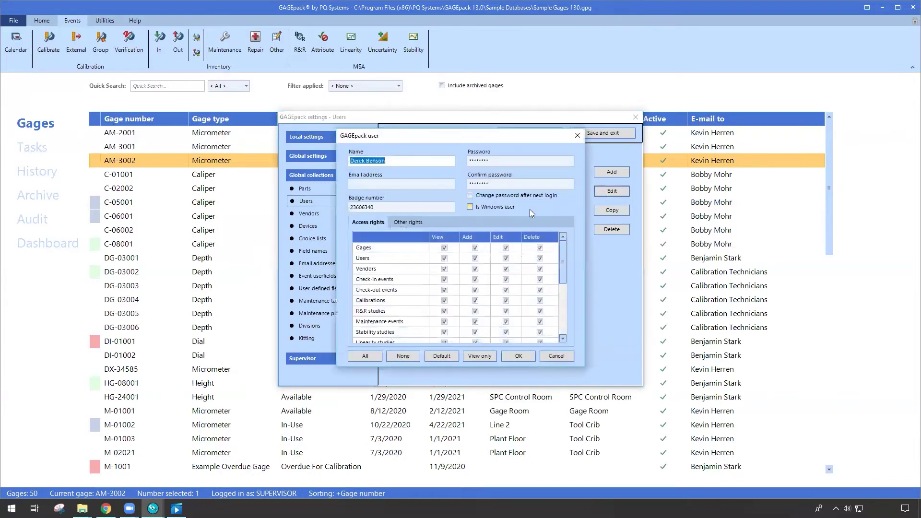
pyautogui.click(384, 207)
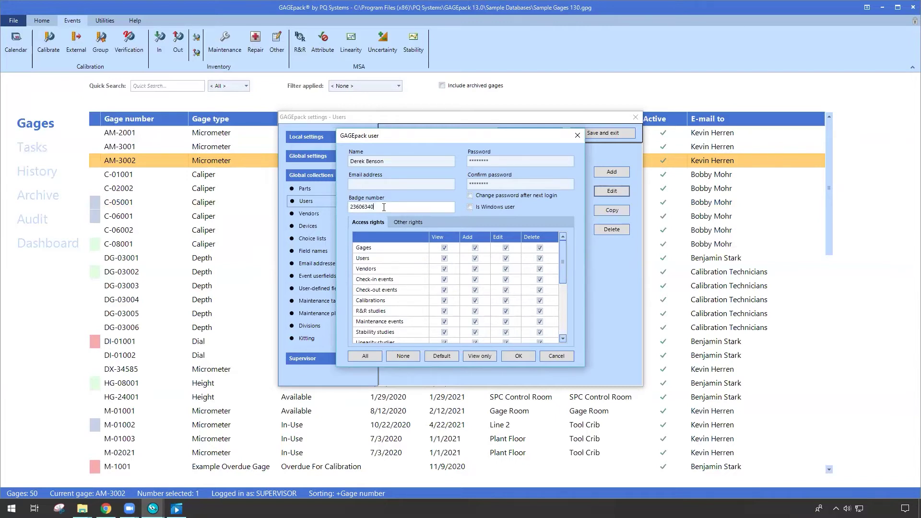
pyautogui.click(557, 357)
# Step: Edit the third user, enter the missing badge number, and save the user
pyautogui.click(450, 201)
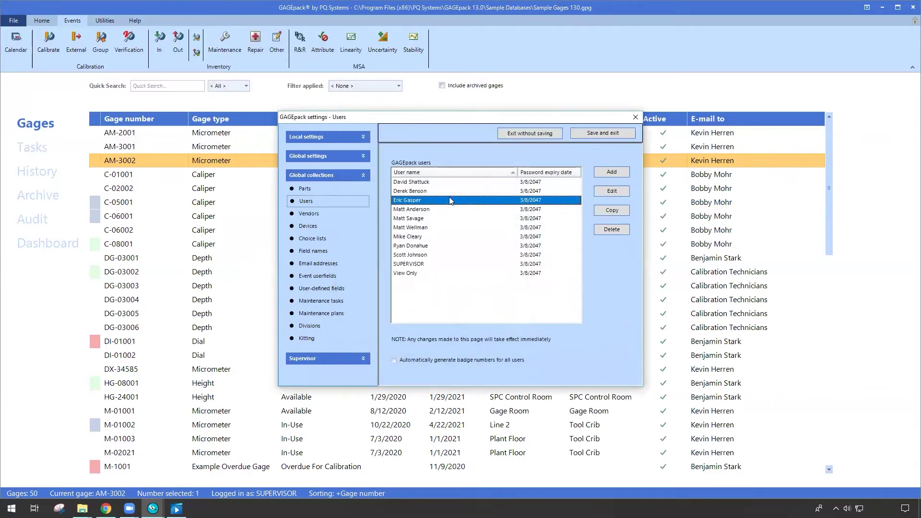
pyautogui.click(601, 191)
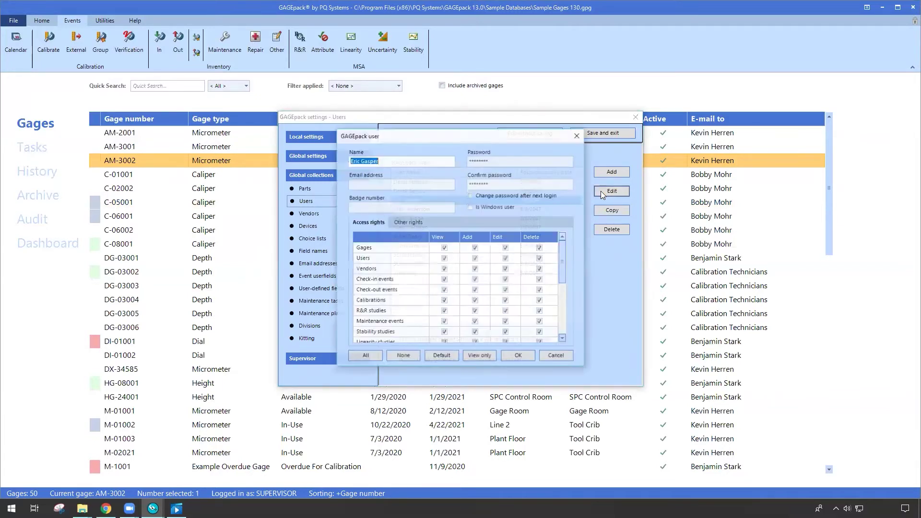
pyautogui.click(380, 207)
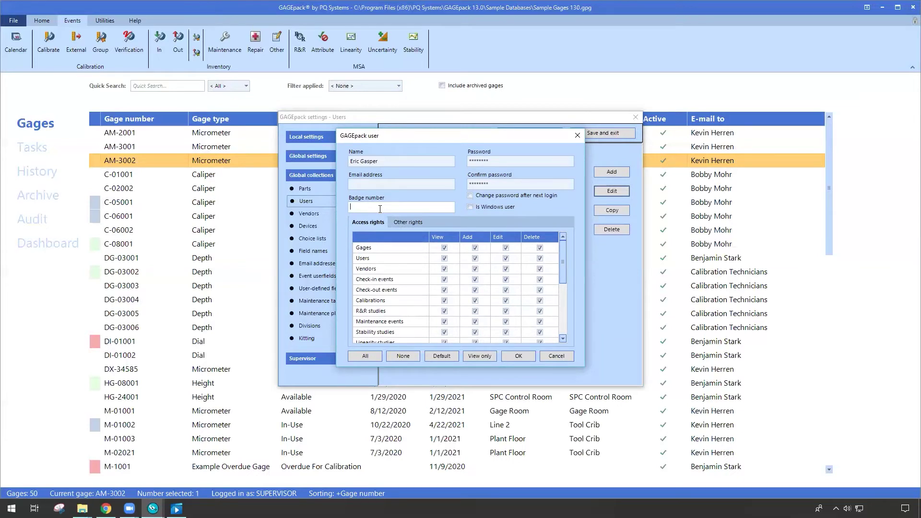
pyautogui.click(518, 356)
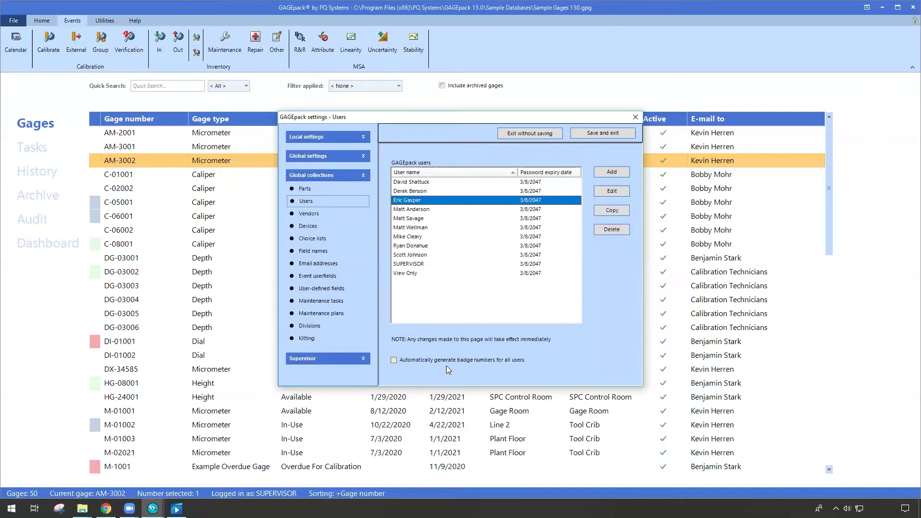
# Step: Expand the Global settings header to list General through Calibrations
pyautogui.moveTo(428, 221); pyautogui.dragTo(422, 243)
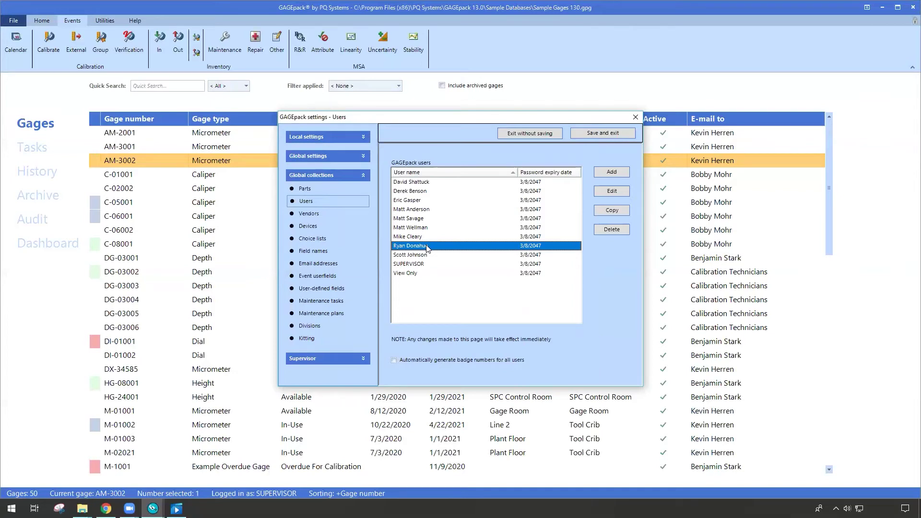
pyautogui.click(341, 156)
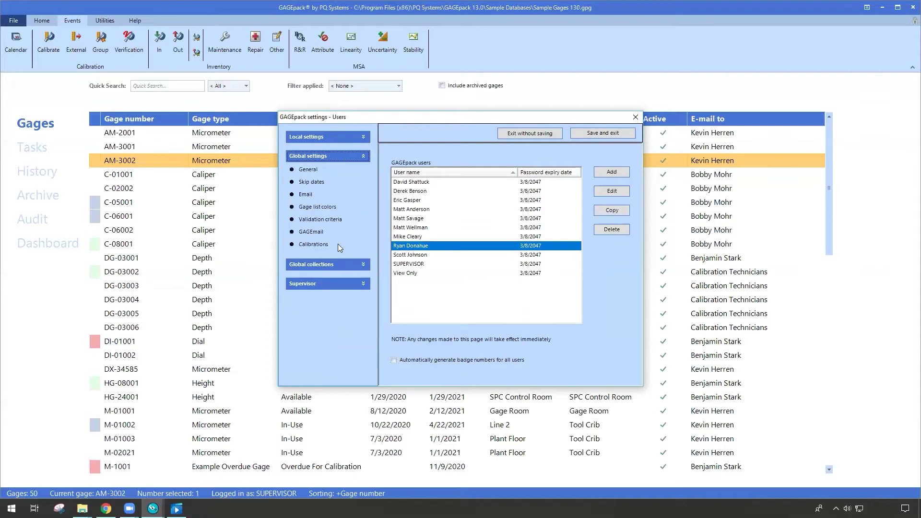
# Step: Open Validation criteria and choose Check-Out Portal as the event form
pyautogui.click(334, 222)
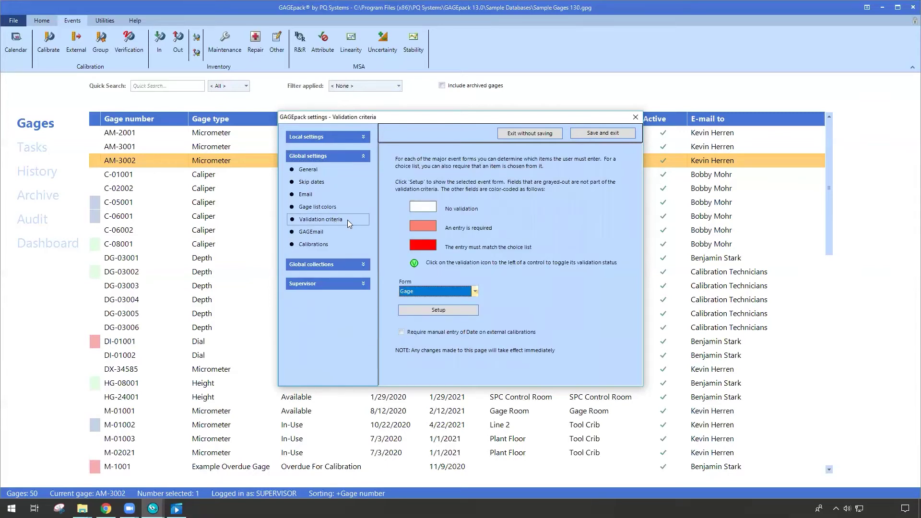
pyautogui.click(476, 291)
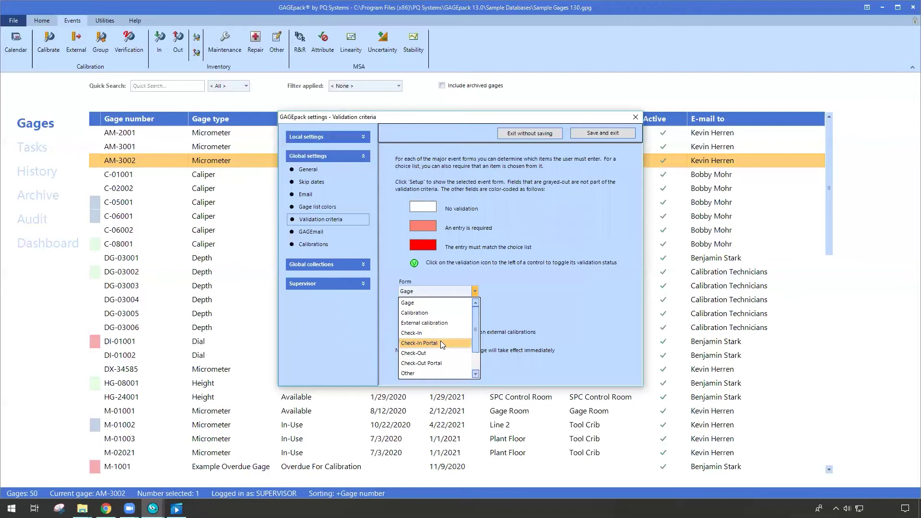
pyautogui.click(447, 366)
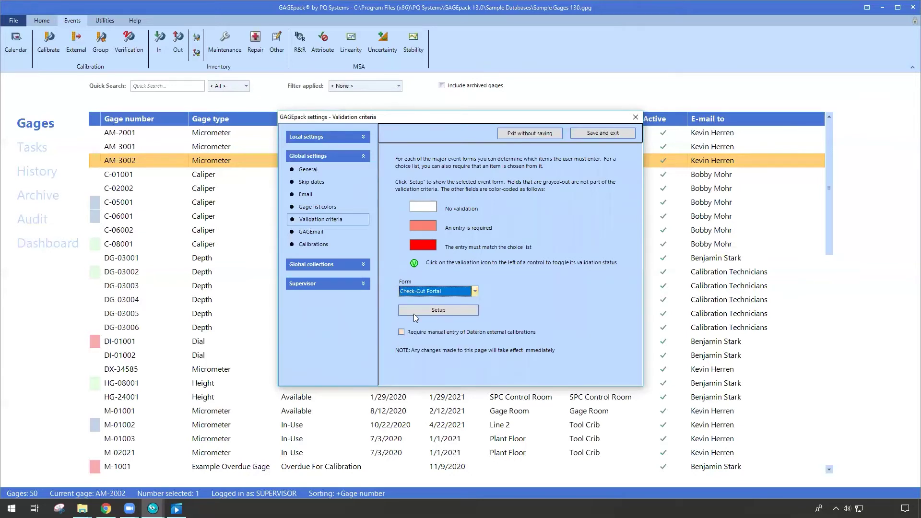
# Step: In the Check-Out Portal field setup, make Time optional and return Cost to Hidden
pyautogui.click(445, 310)
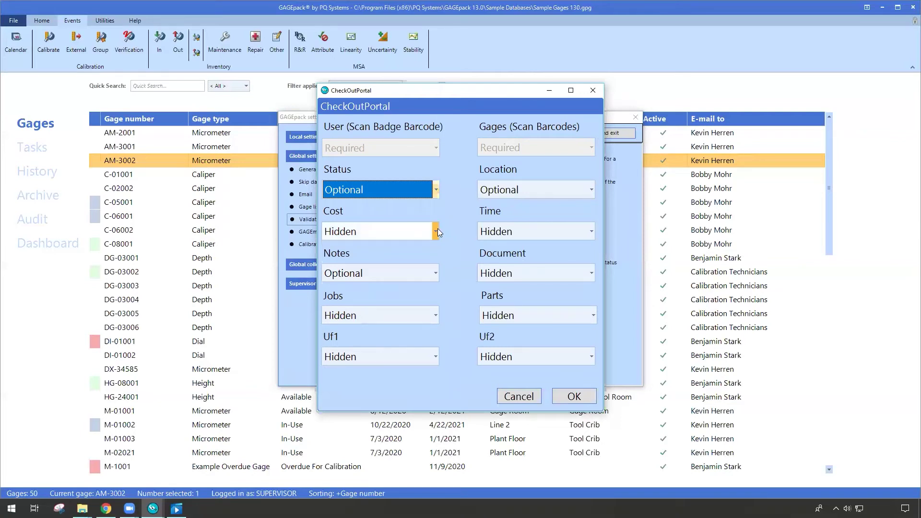
pyautogui.click(436, 231)
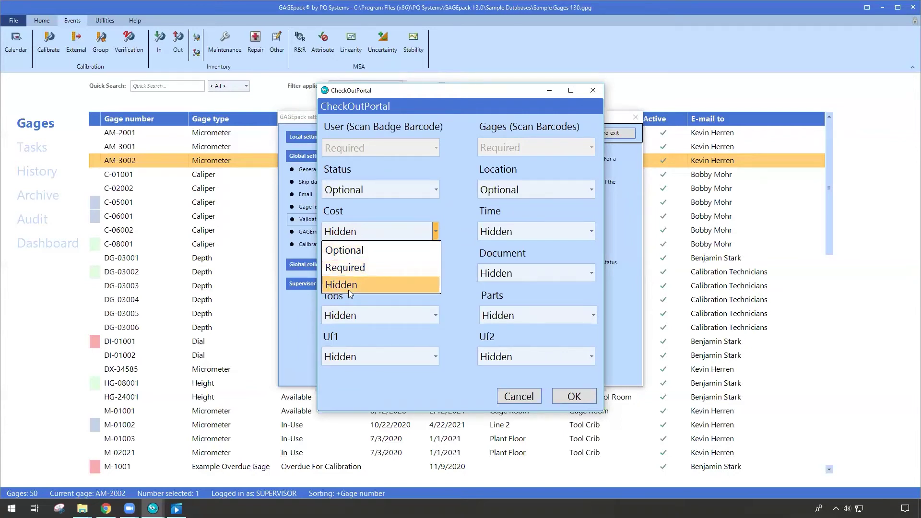
pyautogui.click(357, 253)
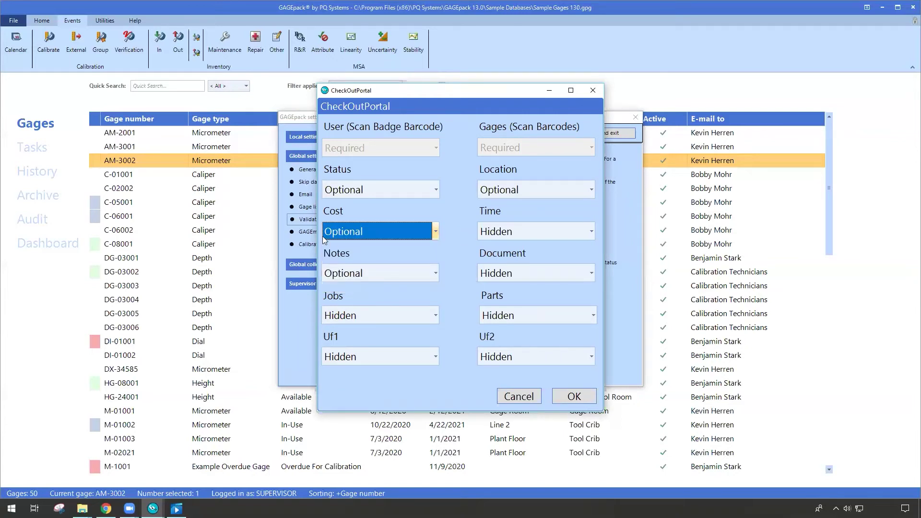
pyautogui.click(587, 232)
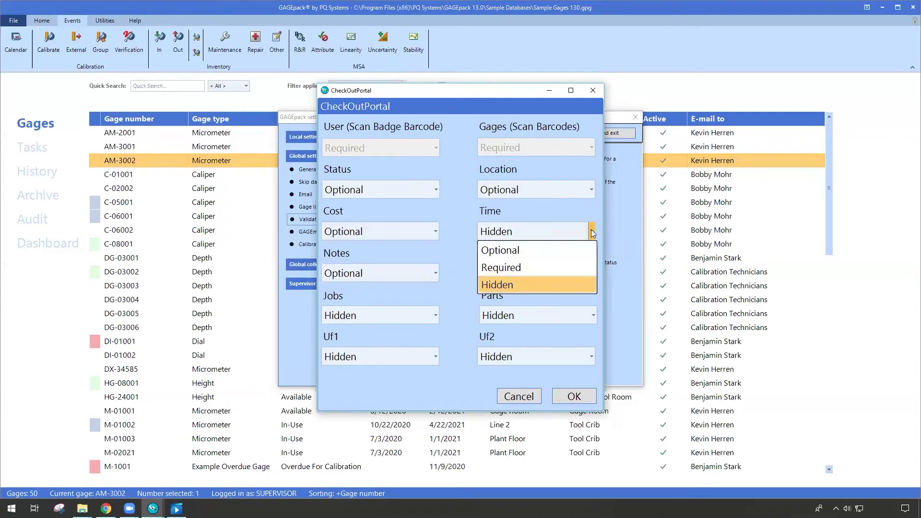
pyautogui.click(540, 250)
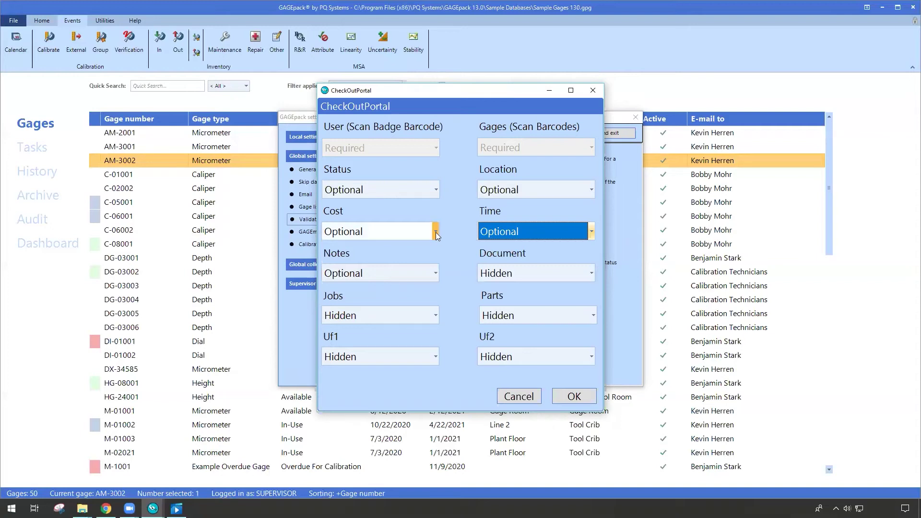
pyautogui.click(436, 232)
pyautogui.click(388, 284)
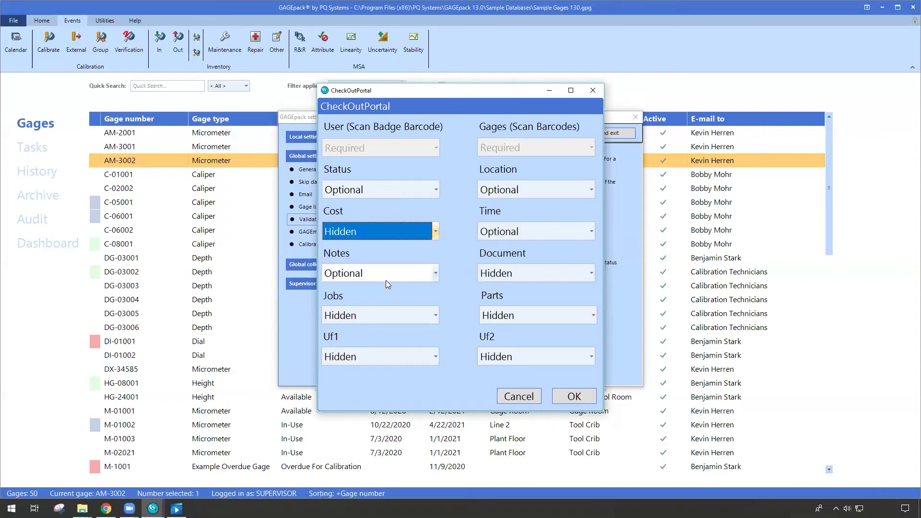
pyautogui.click(436, 231)
# Step: Set the Cost field to Required
pyautogui.click(409, 267)
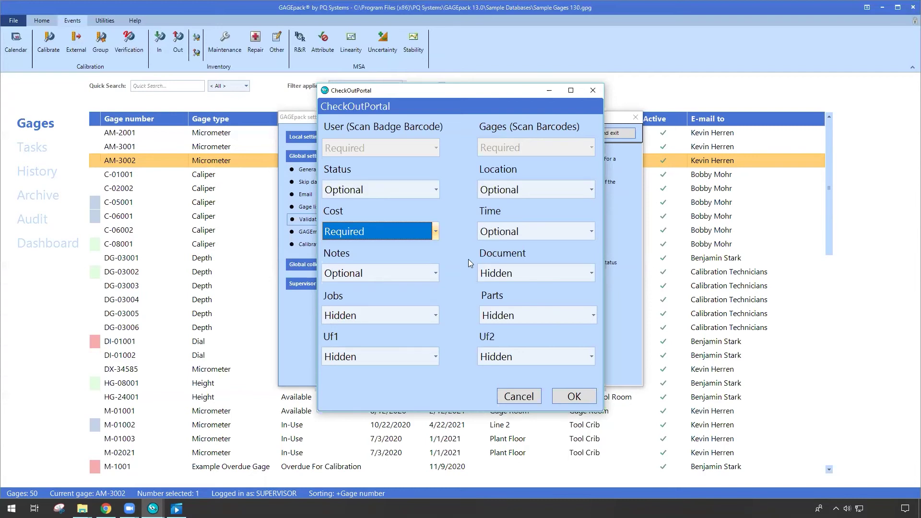
# Step: Enable 'Open the Check-In/Out Portal on startup' under Local settings > General and save
pyautogui.click(572, 396)
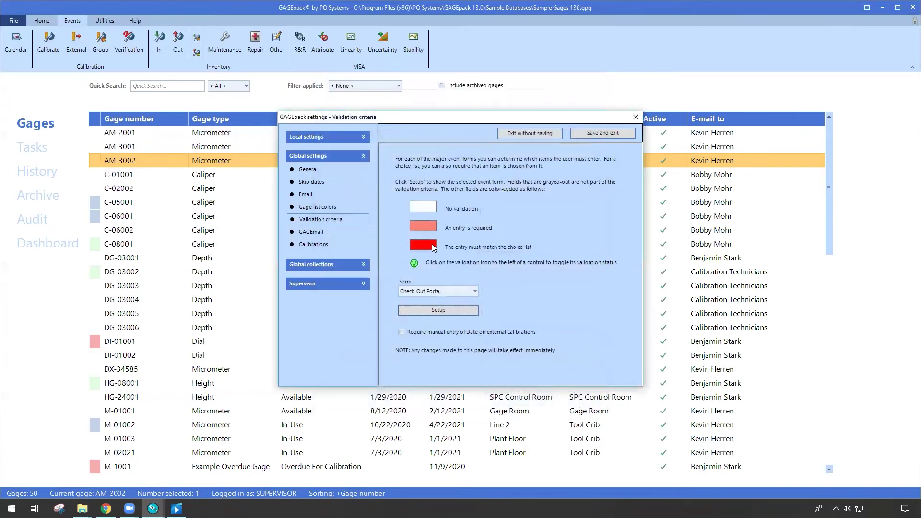
pyautogui.click(326, 140)
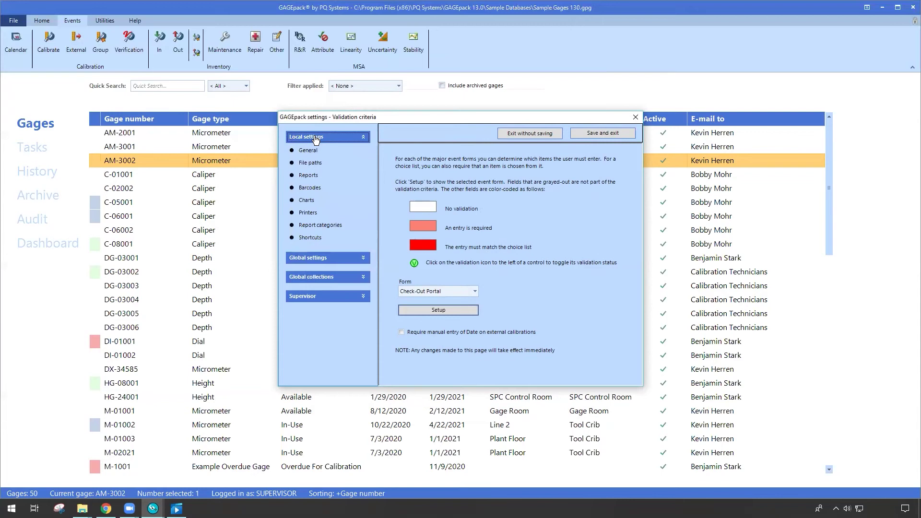
pyautogui.click(308, 150)
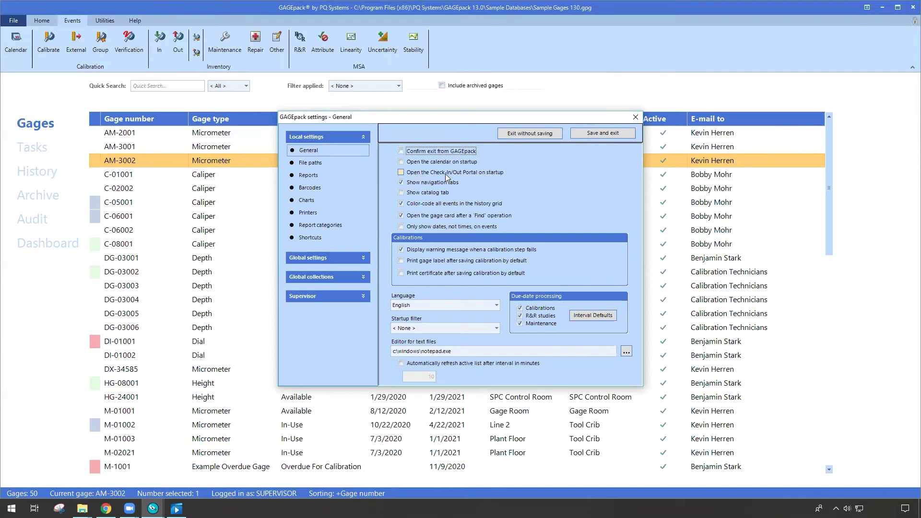
pyautogui.click(470, 173)
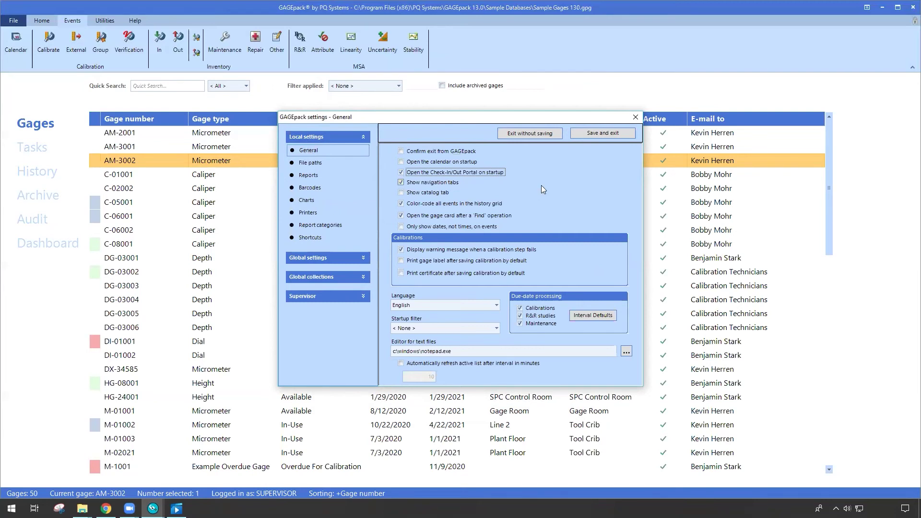
pyautogui.click(586, 135)
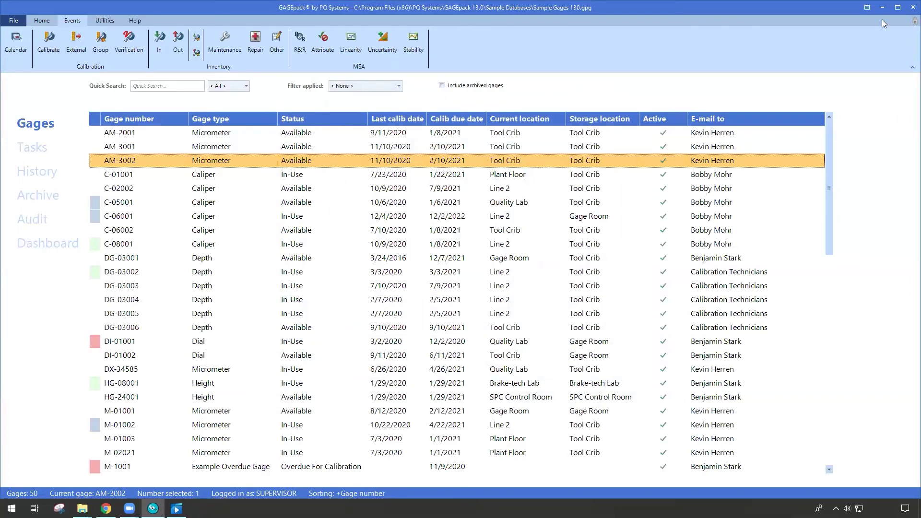
# Step: Close GAGEpack, minimize both folder windows, and relaunch it from the desktop icon
pyautogui.click(913, 7)
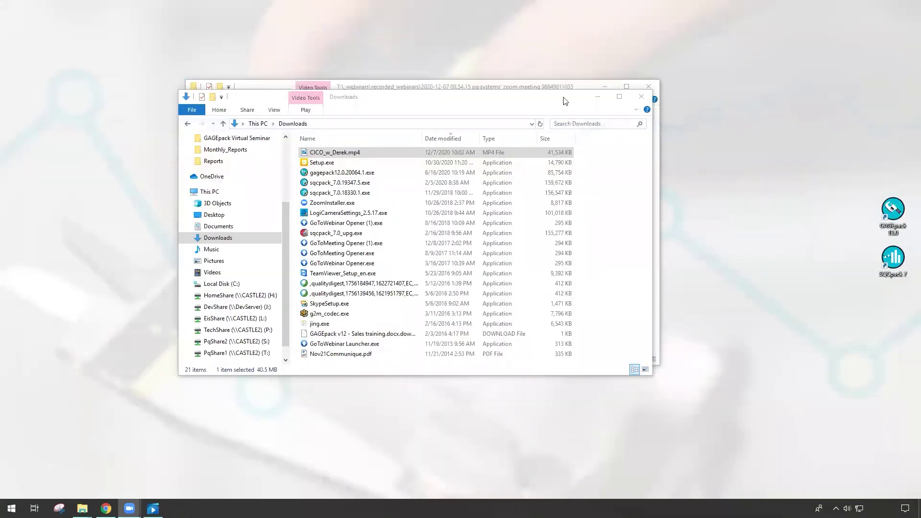
pyautogui.click(598, 96)
pyautogui.click(605, 87)
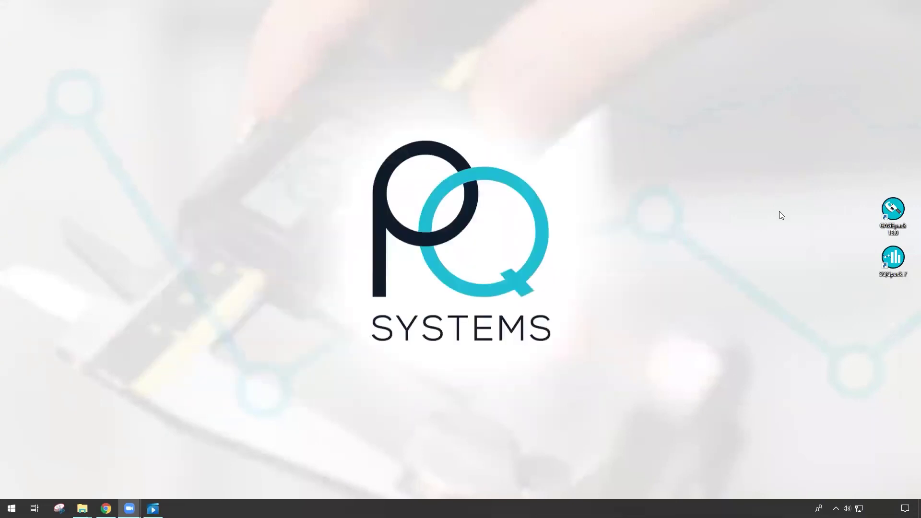
pyautogui.doubleClick(893, 211)
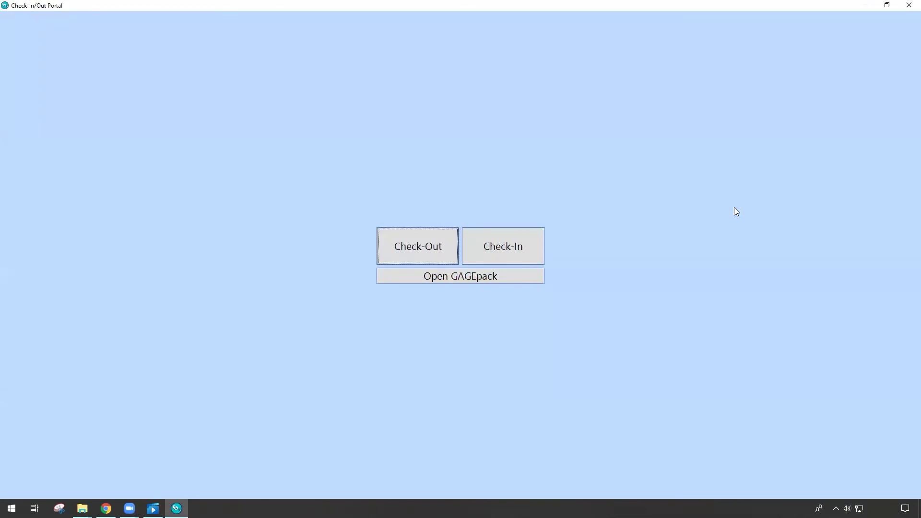
# Step: Start a check-in with the user's badge entry and scan gages C-06001 and C-08001
pyautogui.click(532, 249)
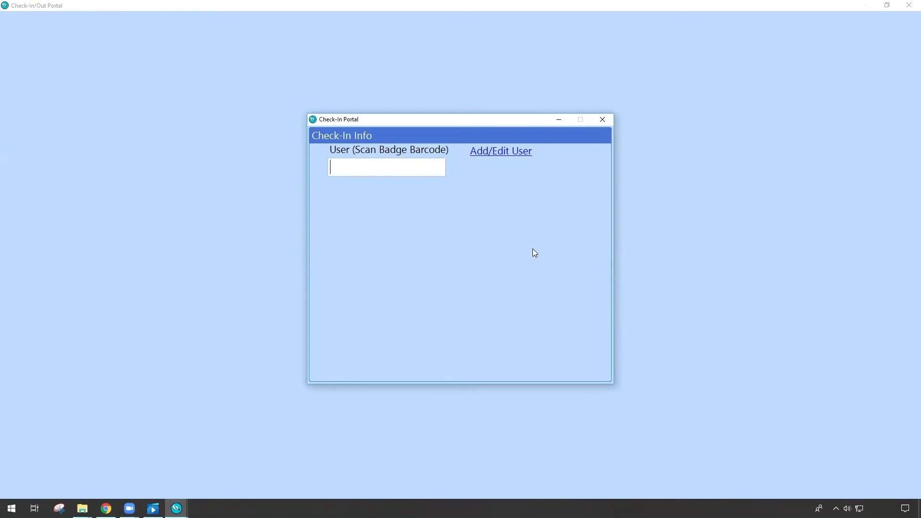
pyautogui.press('Return')
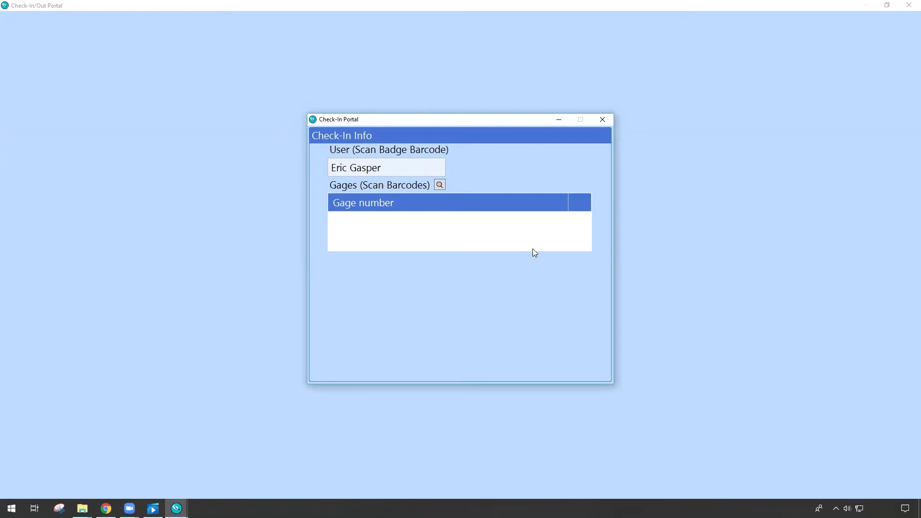
pyautogui.write('C-06001')
pyautogui.press('Return')
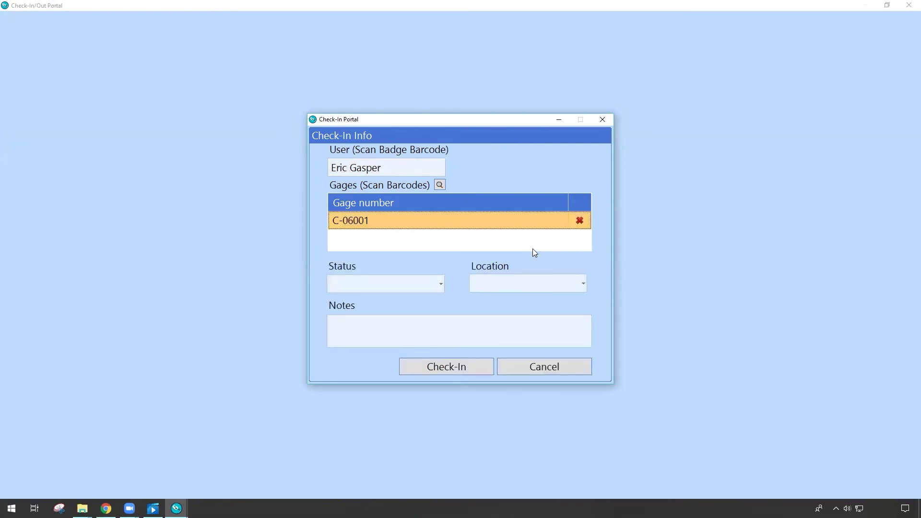
pyautogui.write('C-08001')
pyautogui.press('Return')
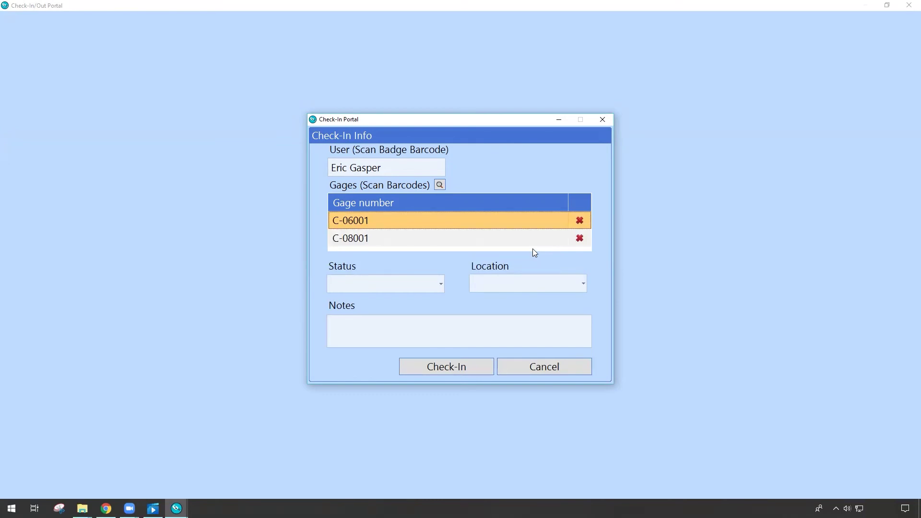
# Step: Check both gages in as Available at Gage Room with the note 'No thanks'
pyautogui.click(442, 284)
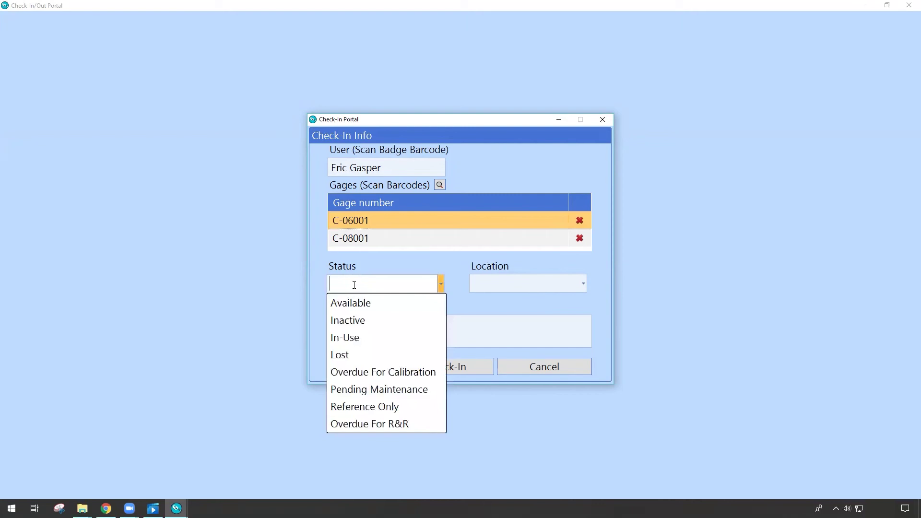
pyautogui.click(383, 302)
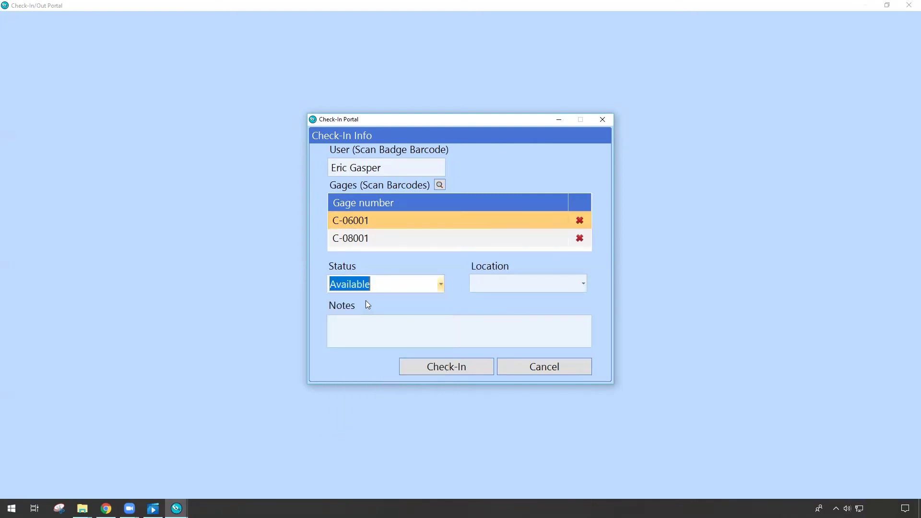
pyautogui.click(584, 284)
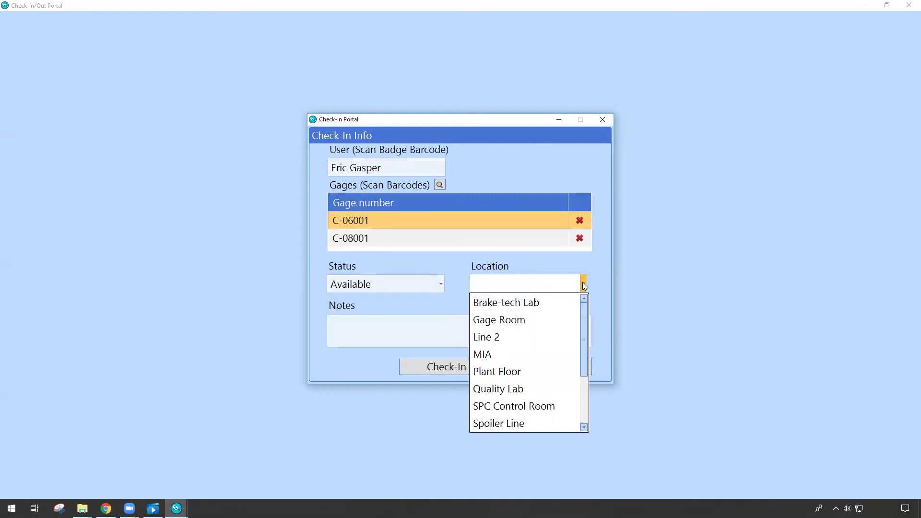
pyautogui.click(535, 319)
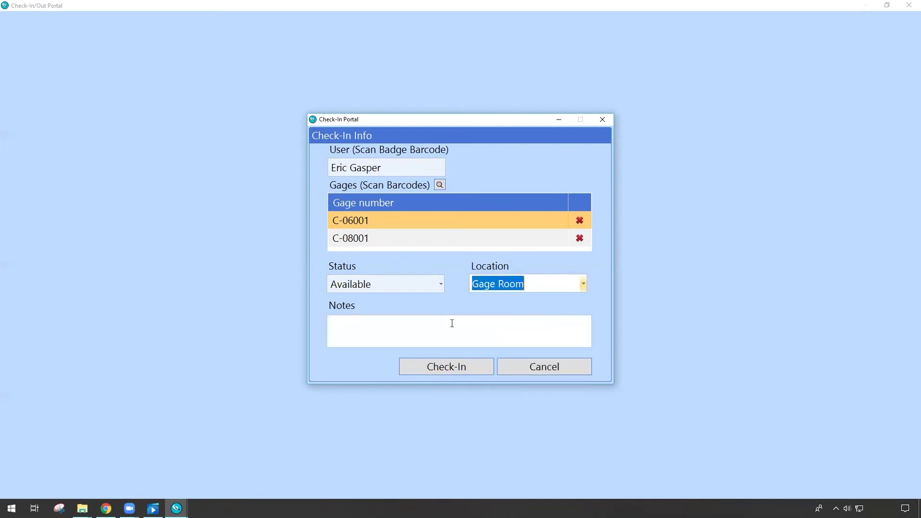
pyautogui.click(449, 324)
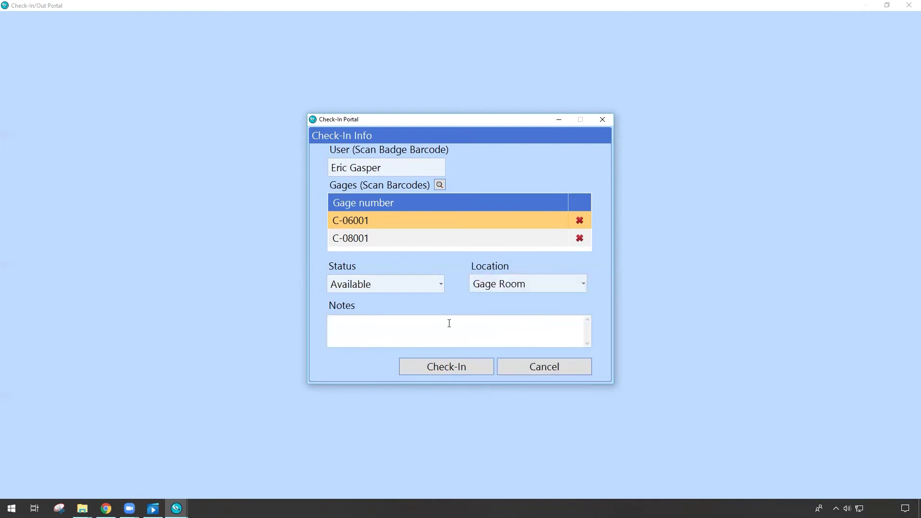
pyautogui.write('No thanks')
pyautogui.click(466, 372)
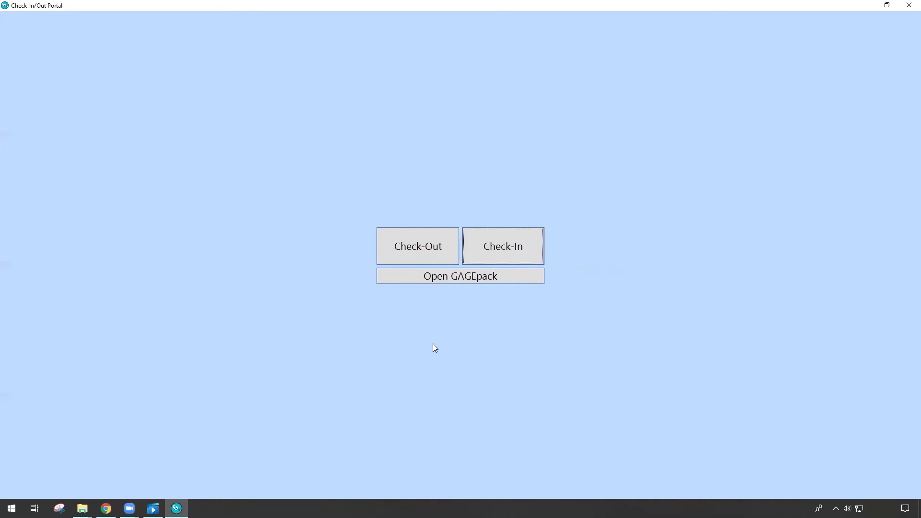
# Step: Launch GAGEpack from the portal, log in as SUPERVISOR, and show the event History
pyautogui.click(501, 276)
pyautogui.click(486, 285)
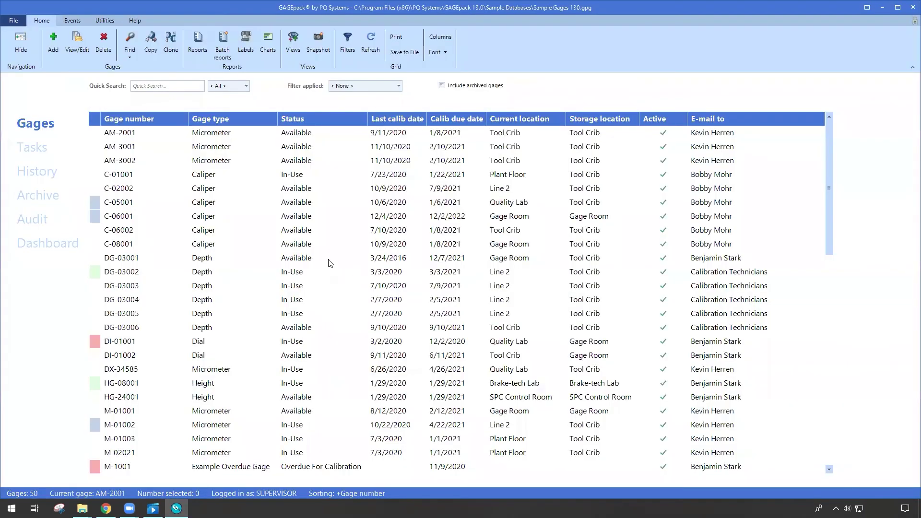
pyautogui.click(45, 174)
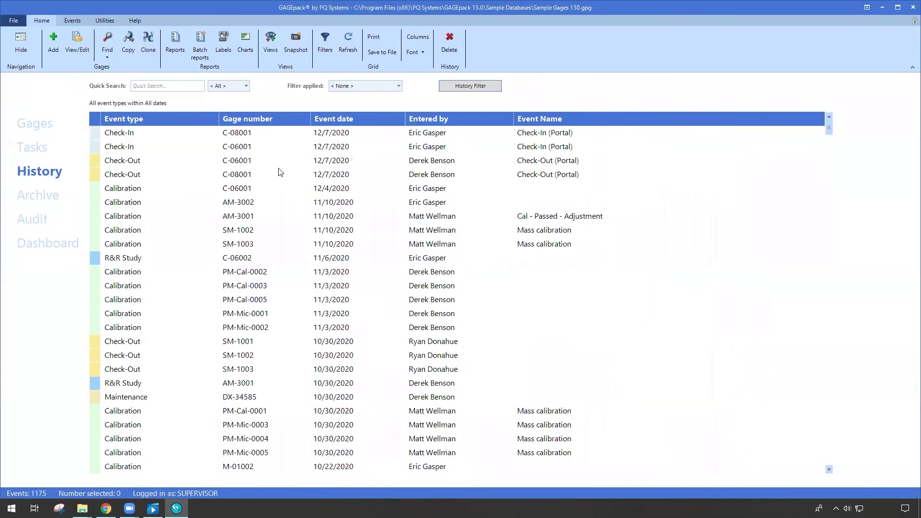
# Step: Review the portal Check-Out rows for C-08001 and C-06001 and the Check-In row for C-06001
pyautogui.click(379, 175)
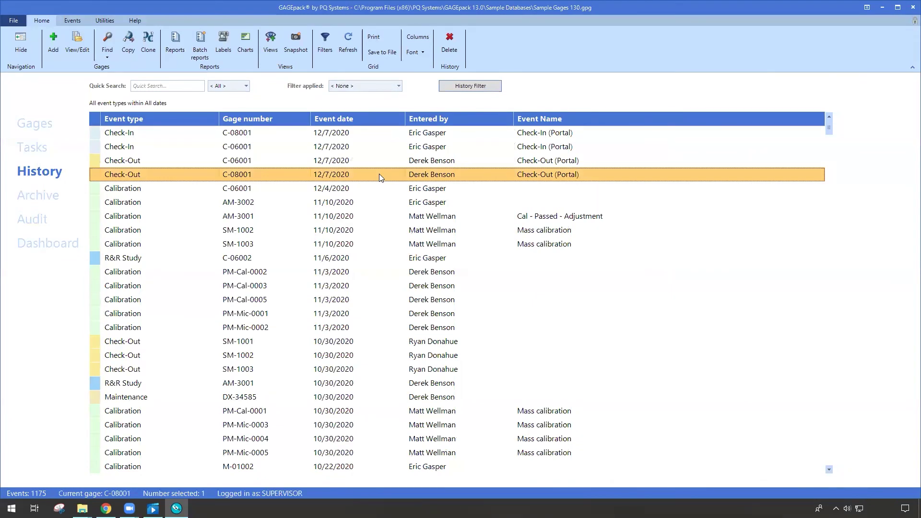
pyautogui.click(422, 163)
pyautogui.click(420, 175)
pyautogui.click(370, 147)
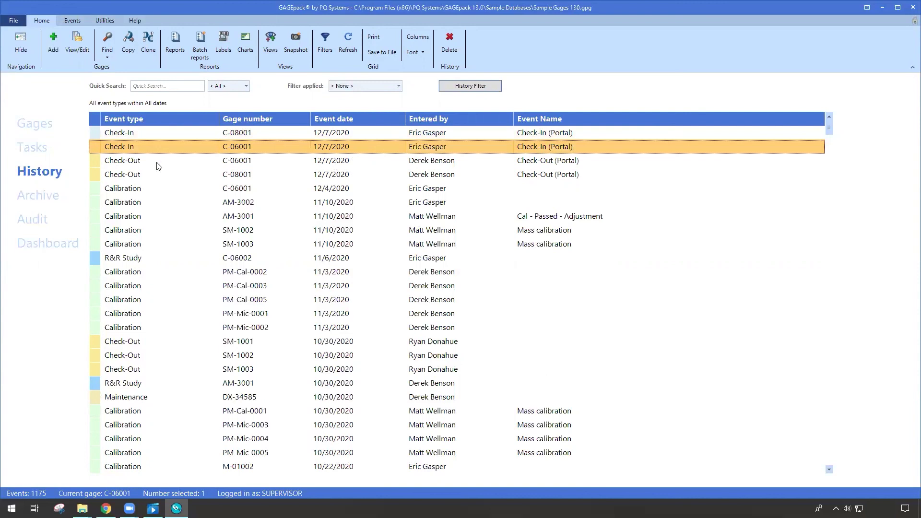
# Step: Open GAGEpack's Settings from the File menu to view the General local settings
pyautogui.click(14, 21)
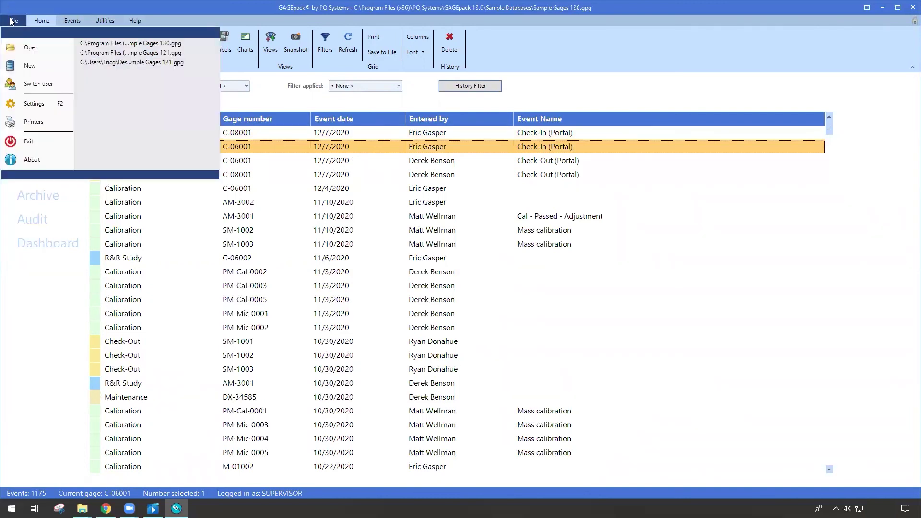
pyautogui.click(34, 106)
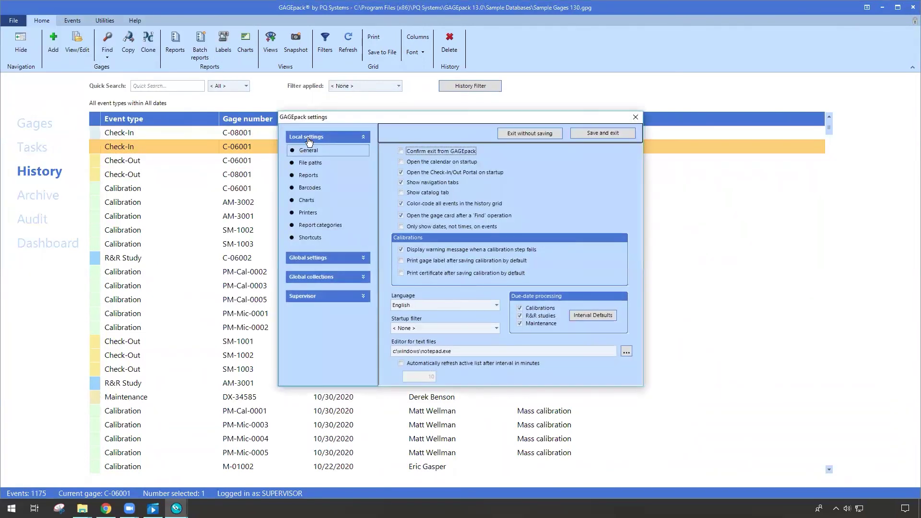